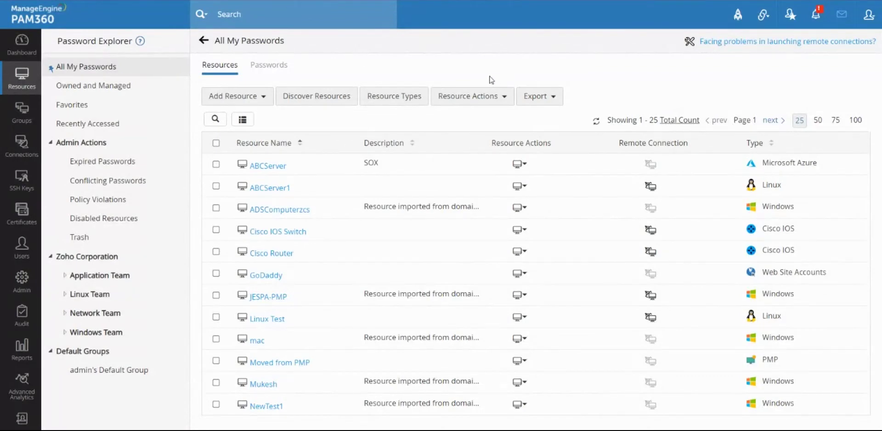
Step: Start an RDP session to the PMP2016 - Domain Controller resource from Connections
left_click(12, 150)
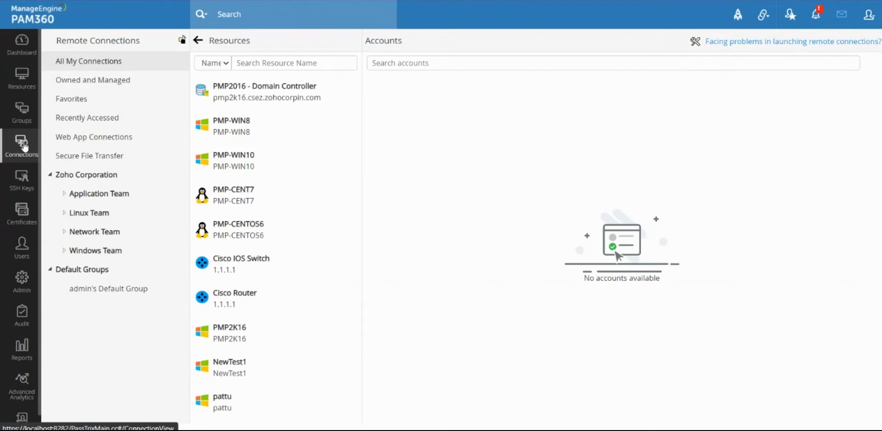
left_click(283, 98)
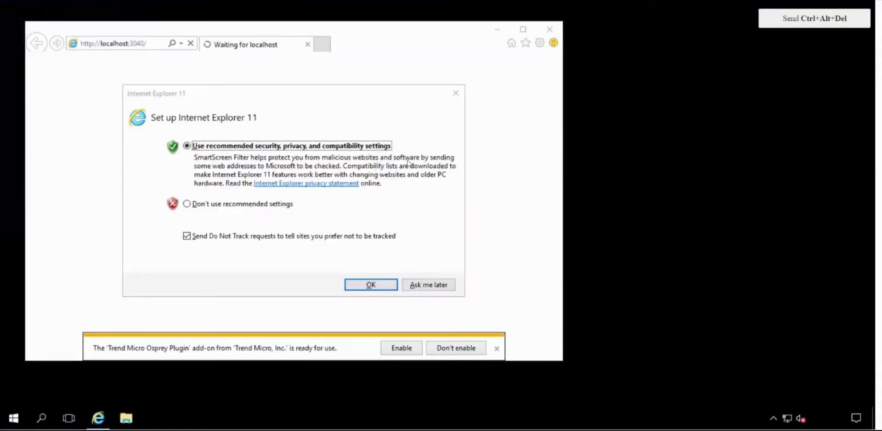
Step: Dismiss Internet Explorer's setup prompt and close IE with all its tabs
left_click(429, 284)
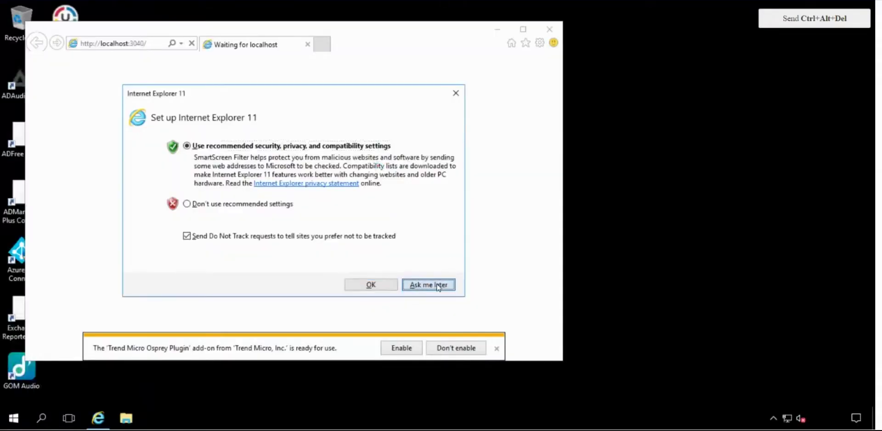
left_click(549, 29)
left_click(290, 206)
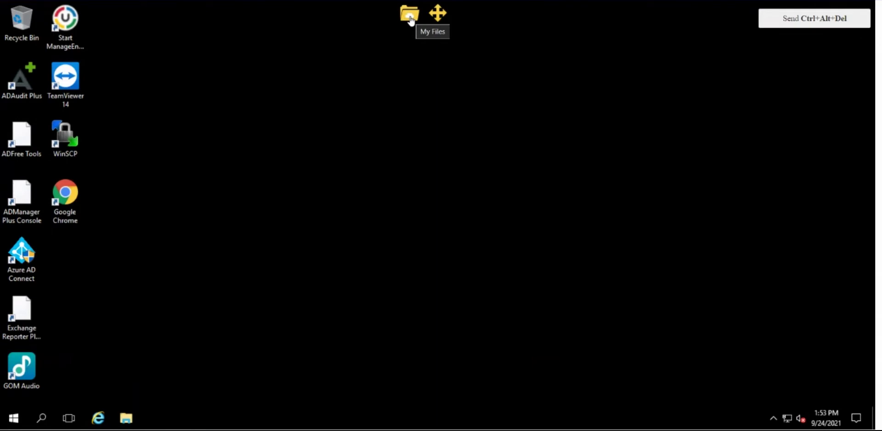
Step: Upload 3.png through the My Files panel, then close the panel
left_click(411, 20)
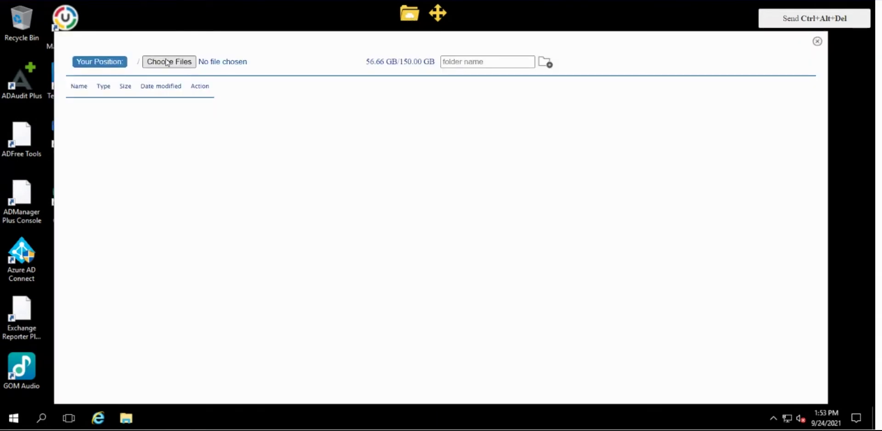
left_click(166, 62)
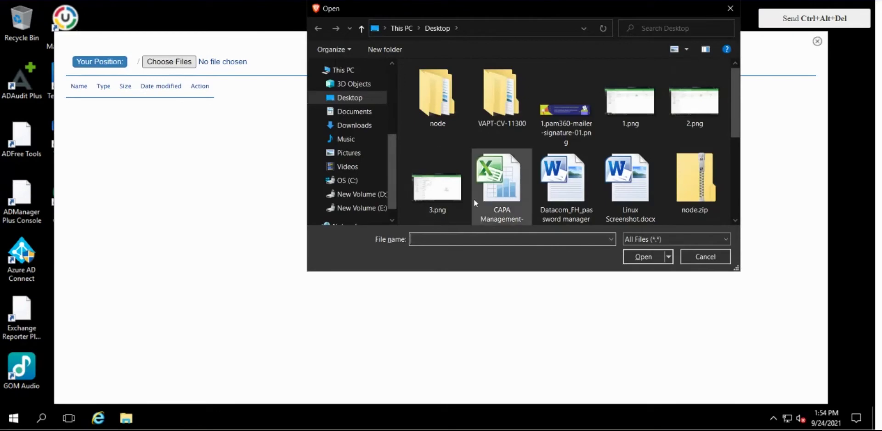
double_click(443, 190)
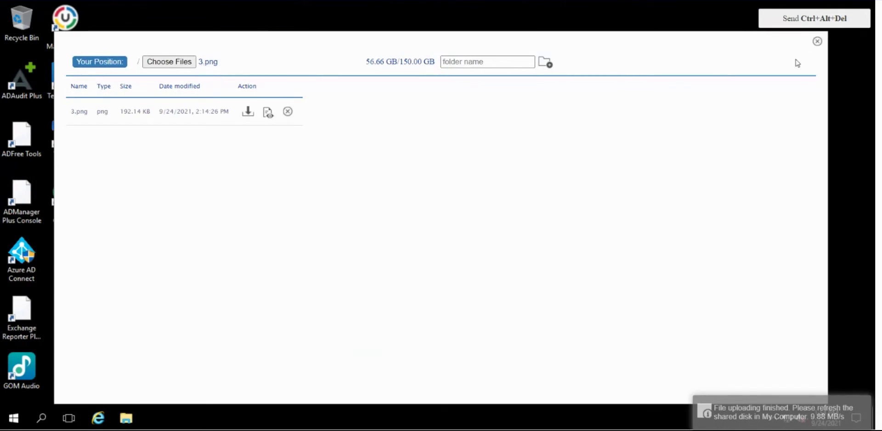
left_click(818, 42)
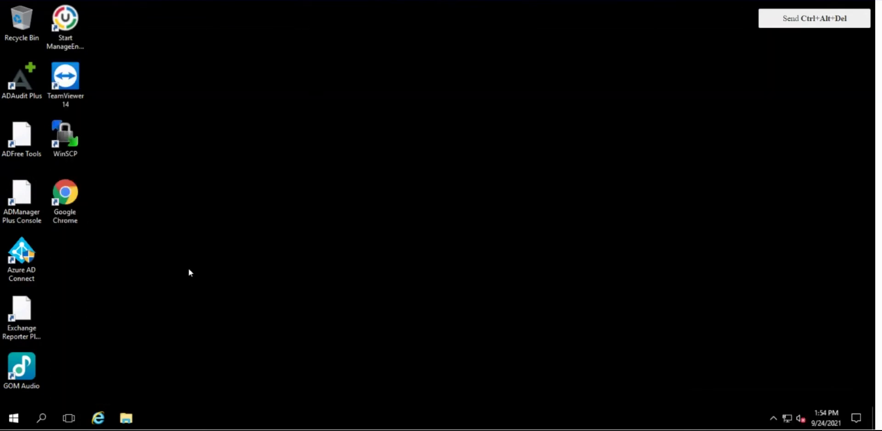
Step: Drag the Google Chrome desktop shortcut into the Cloud Storage drive beside file 3
left_click(127, 418)
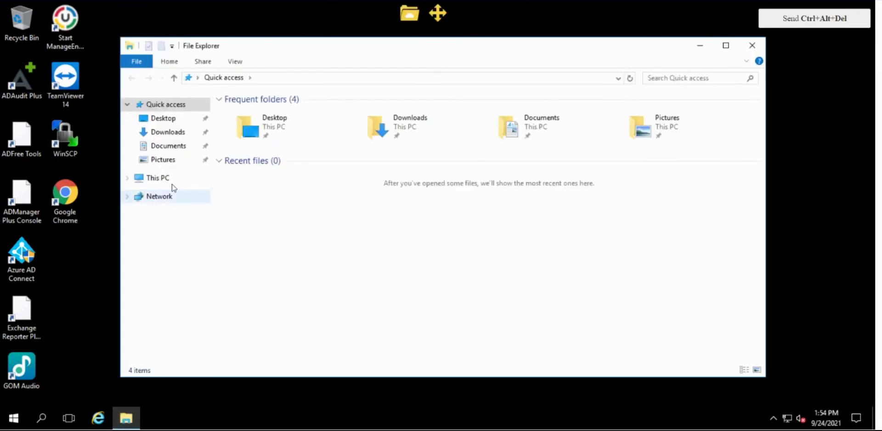
left_click(160, 181)
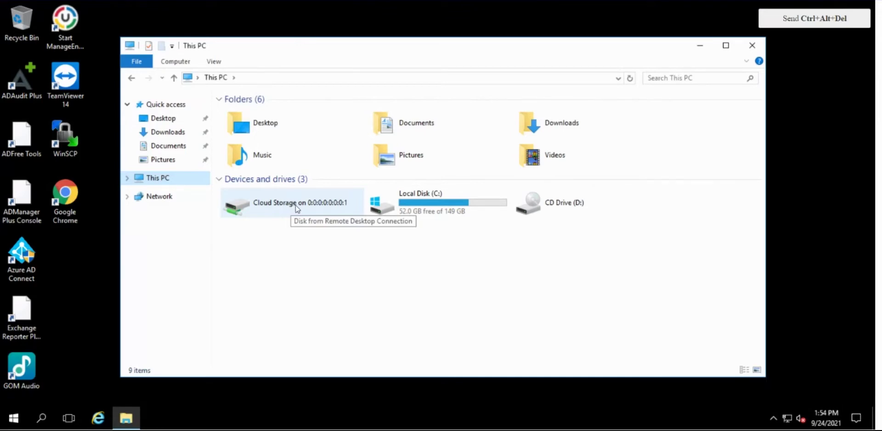
double_click(297, 209)
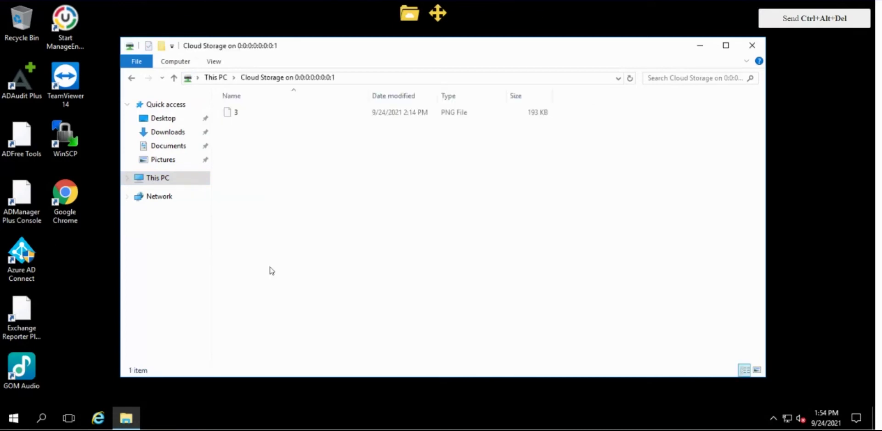
left_click(251, 117)
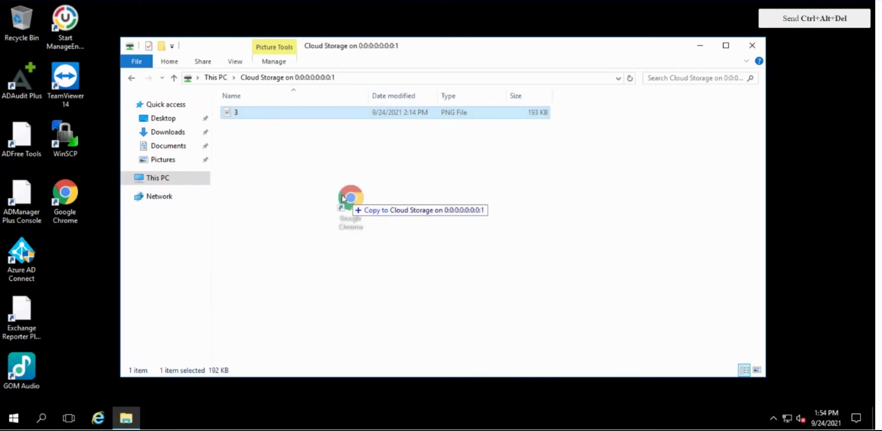
left_click_drag(62, 196, 352, 202)
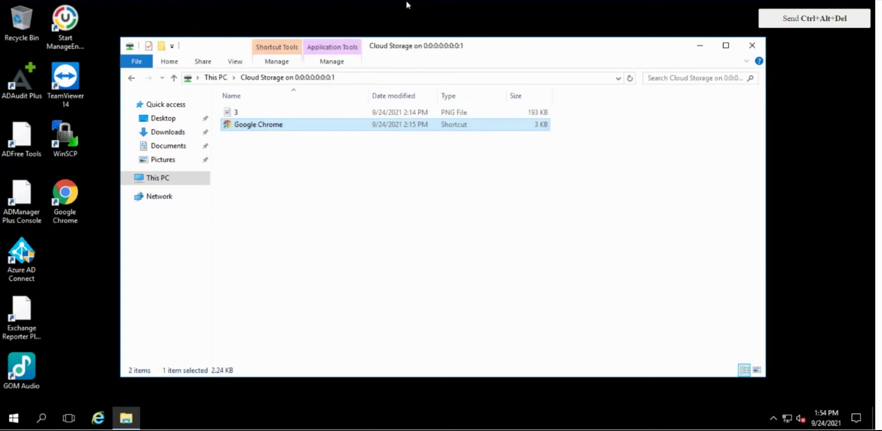
left_click(413, 15)
Step: Save Google Chrome.lnk from My Files to the local computer and close the panel
left_click(406, 23)
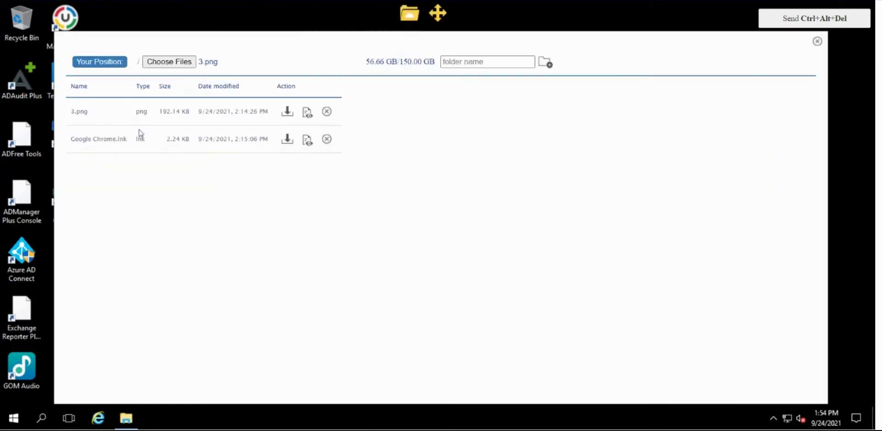
left_click(287, 139)
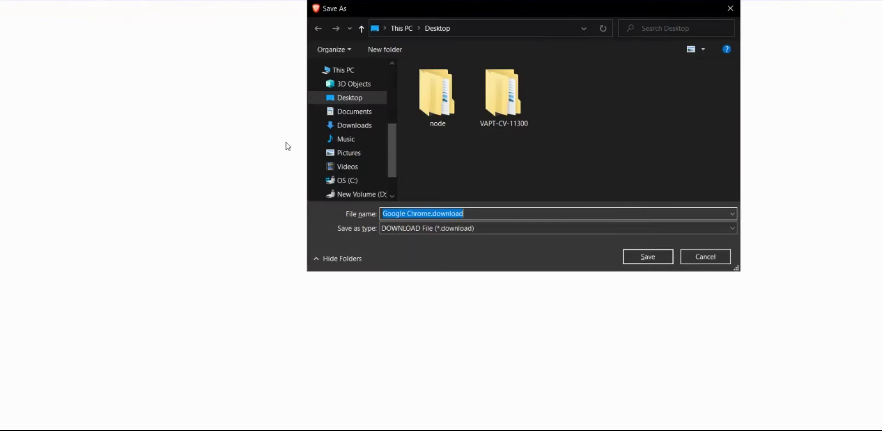
left_click(650, 265)
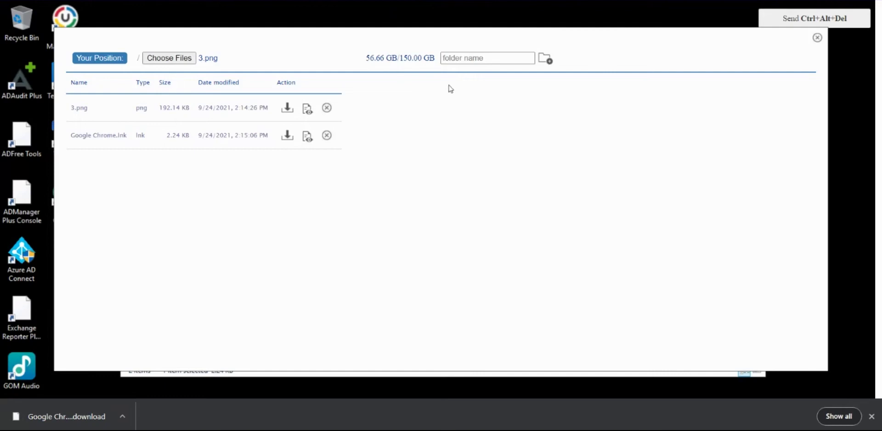
left_click(817, 39)
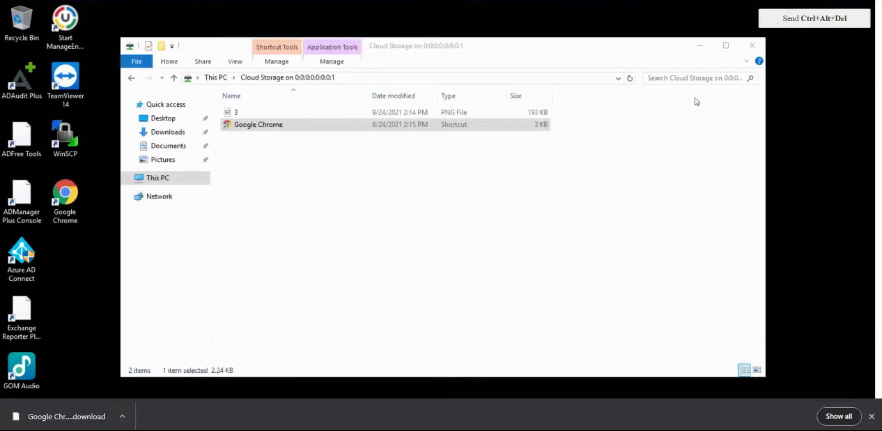
Step: Close File Explorer and connect PMP-CENT7 as test on the Secure File Transfer source side
left_click(757, 46)
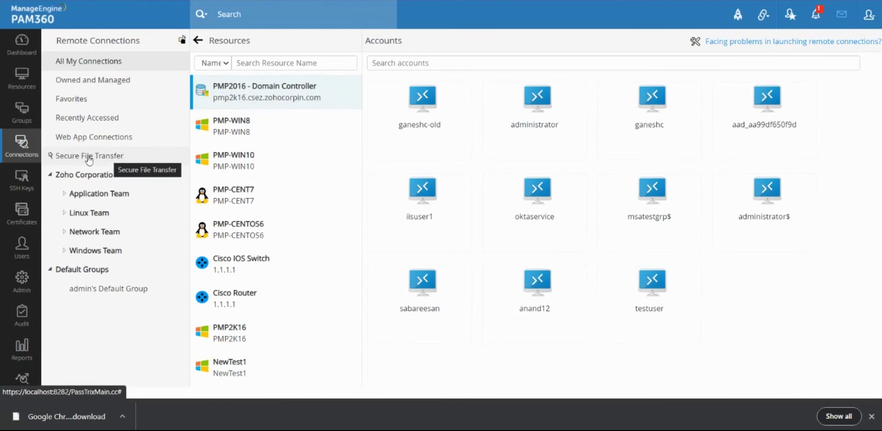
left_click(89, 158)
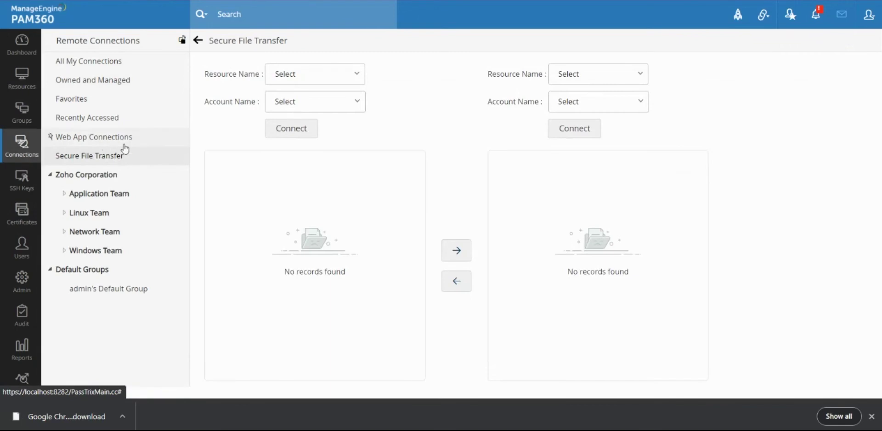
left_click(324, 73)
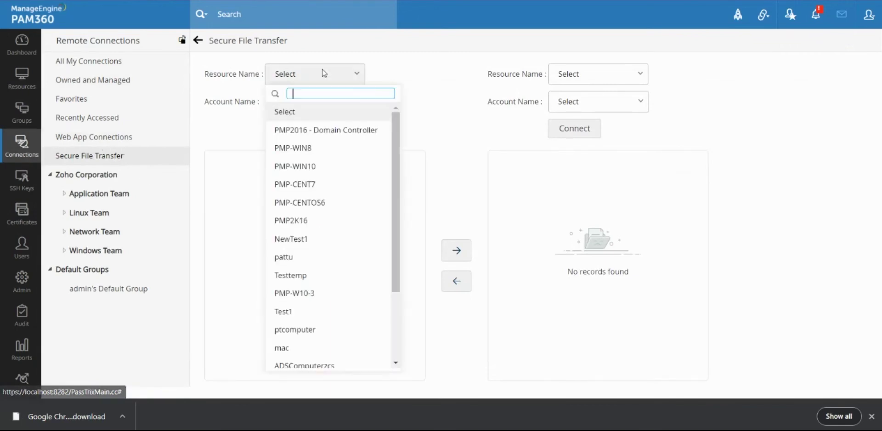
left_click(326, 183)
left_click(336, 101)
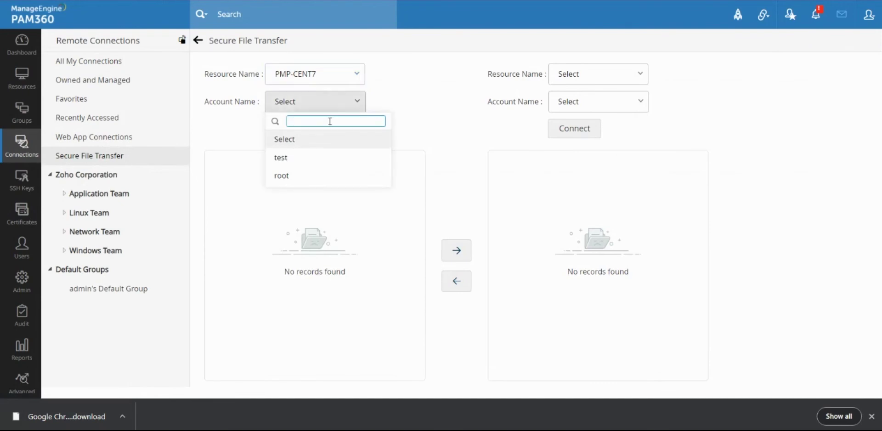
left_click(323, 162)
left_click(292, 129)
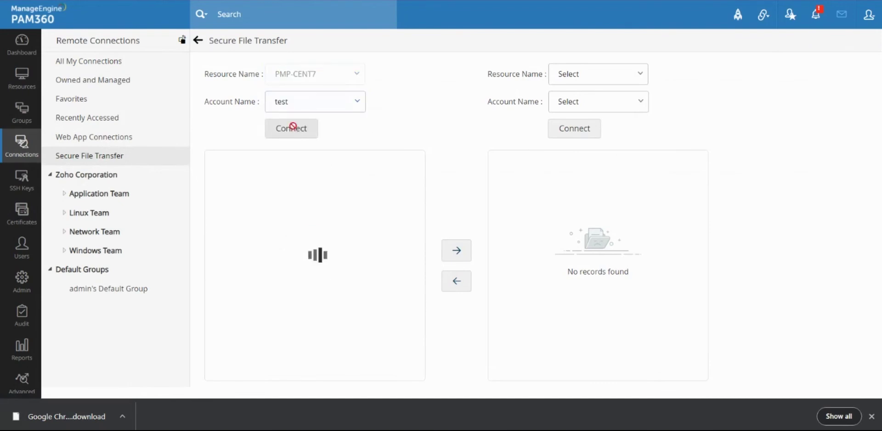
Step: Connect PMP-CENTOS6 as test on the destination side
left_click(592, 79)
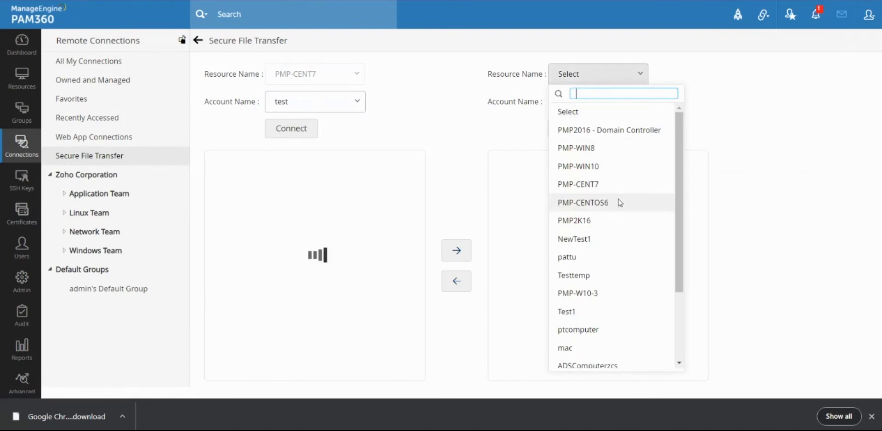
left_click(621, 203)
left_click(597, 103)
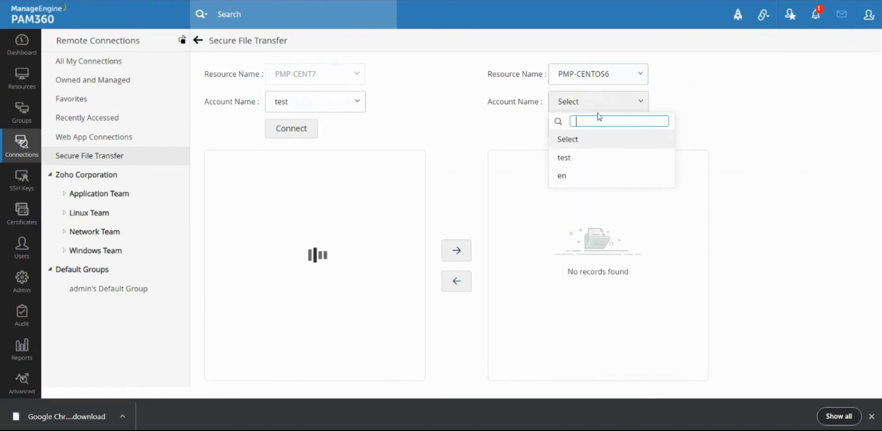
left_click(591, 159)
left_click(580, 129)
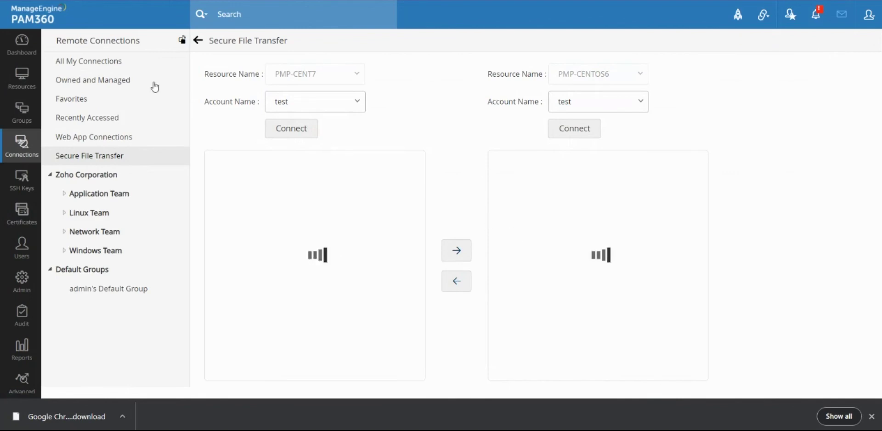
Step: Launch an SSH session to PMP-CENT7 using the test account tile
left_click(24, 148)
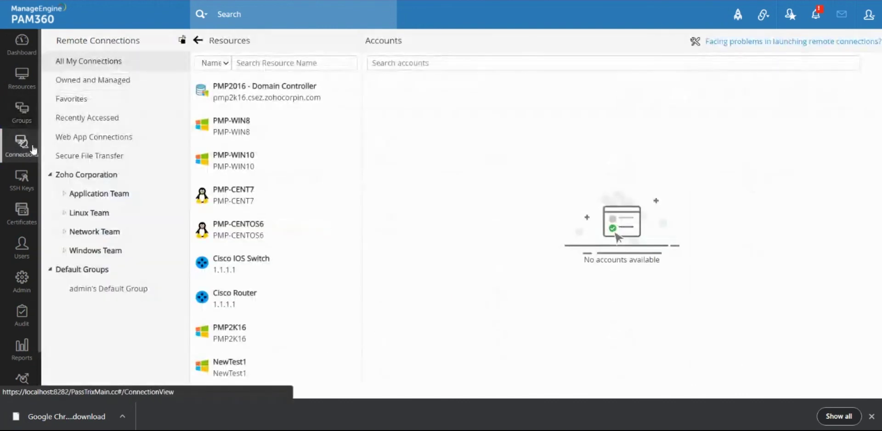
left_click(305, 198)
left_click(423, 99)
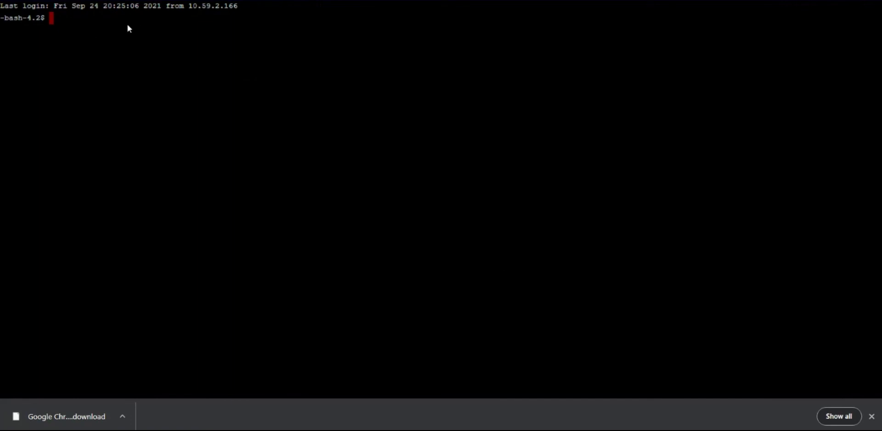
Step: Abandon the typed scp command and run exit to log out of the terminal
type("scp")
key("BackSpace")
key("BackSpace")
key("BackSpace")
key("BackSpace")
type("ex")
type("it")
key("Return")
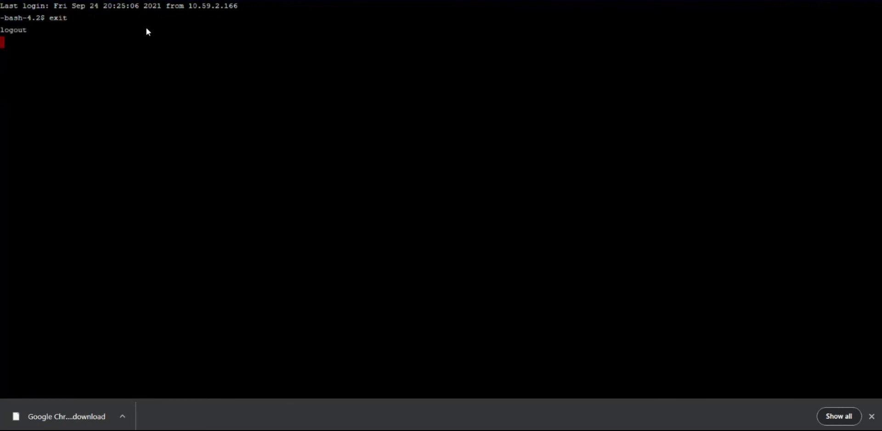